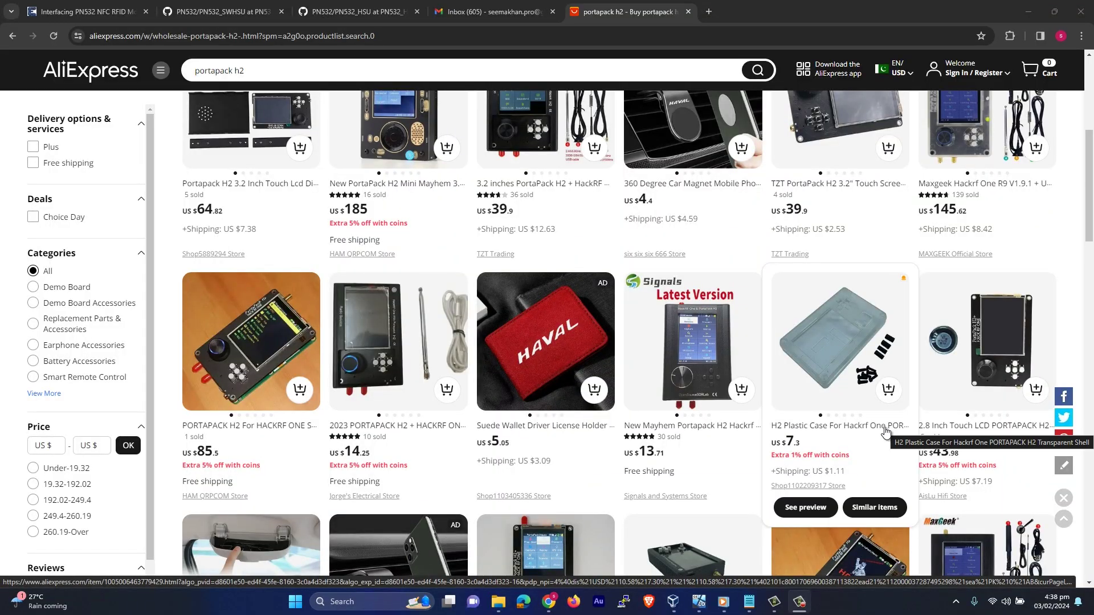
scroll(889, 338, "down", 3)
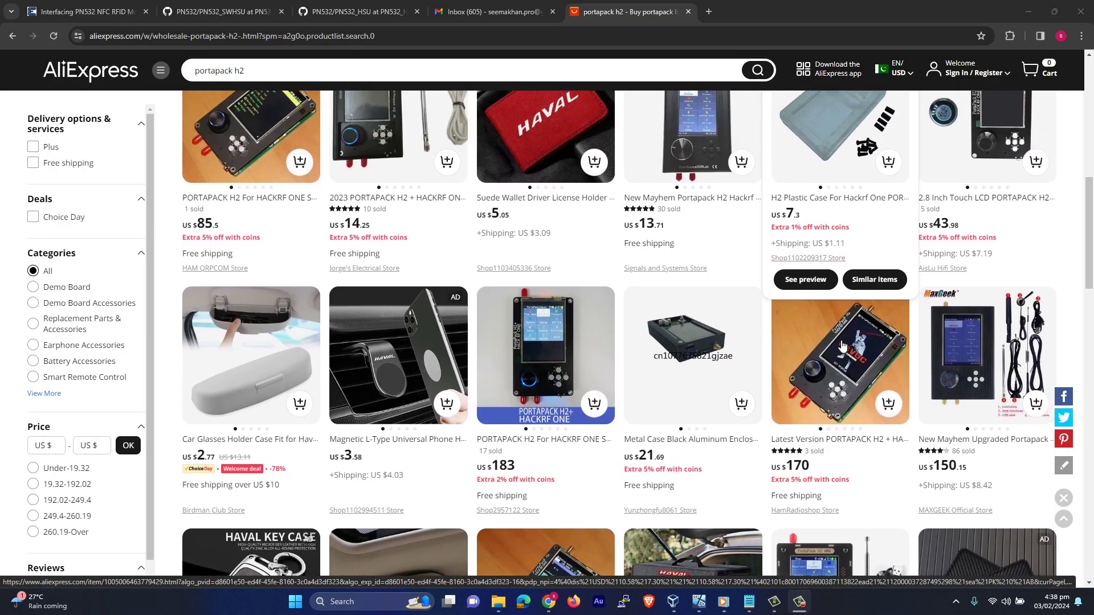